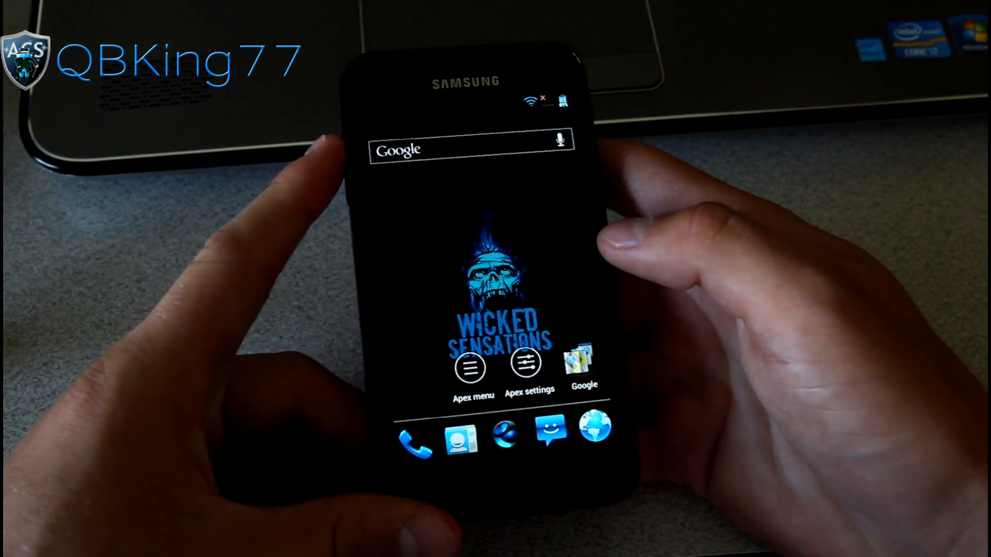
- Bring up the launcher menu to reach System settings and the About phone details
{"action": "key", "text": "Menu"}
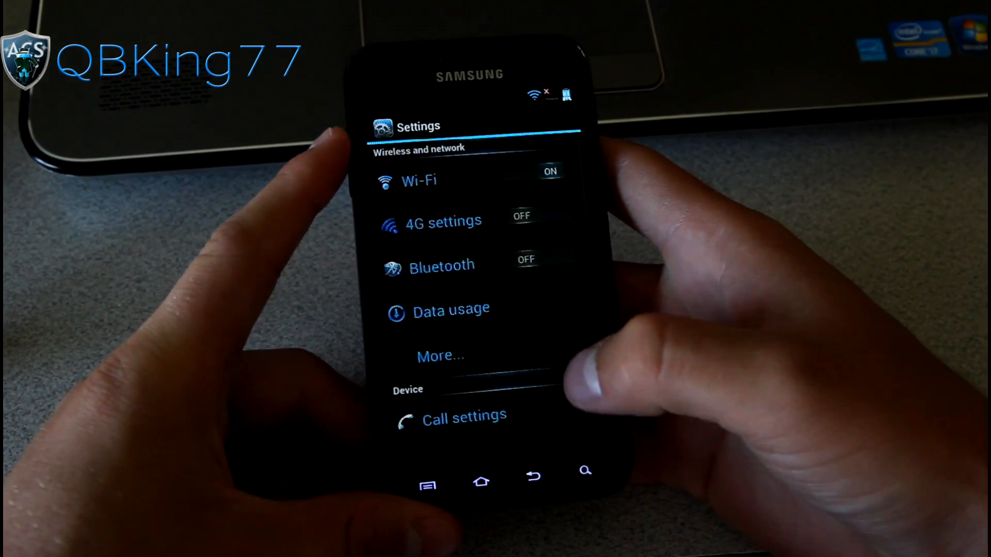
{"action": "scroll", "coordinate": [476, 303], "scroll_direction": "down", "scroll_amount": 10}
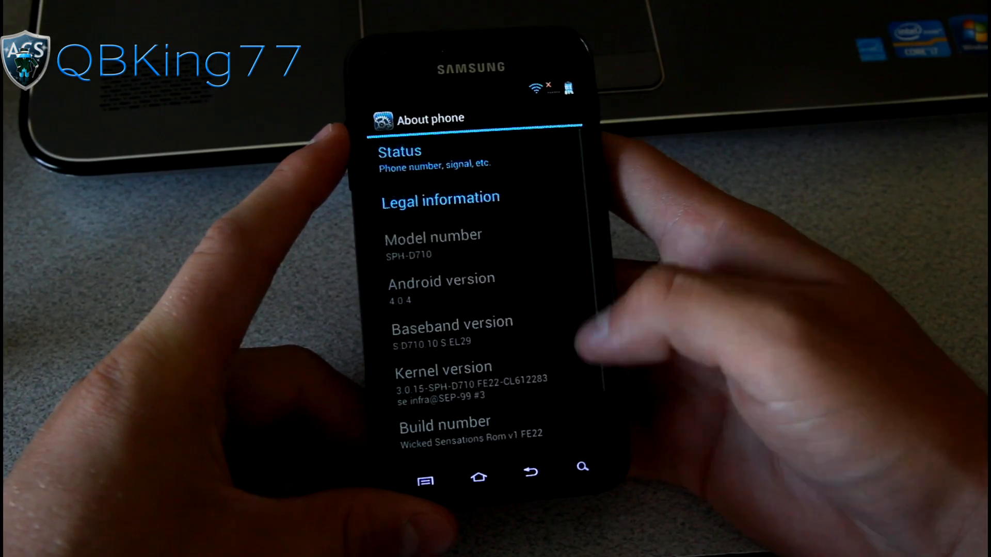
{"action": "scroll", "coordinate": [475, 303], "scroll_direction": "down", "scroll_amount": 2}
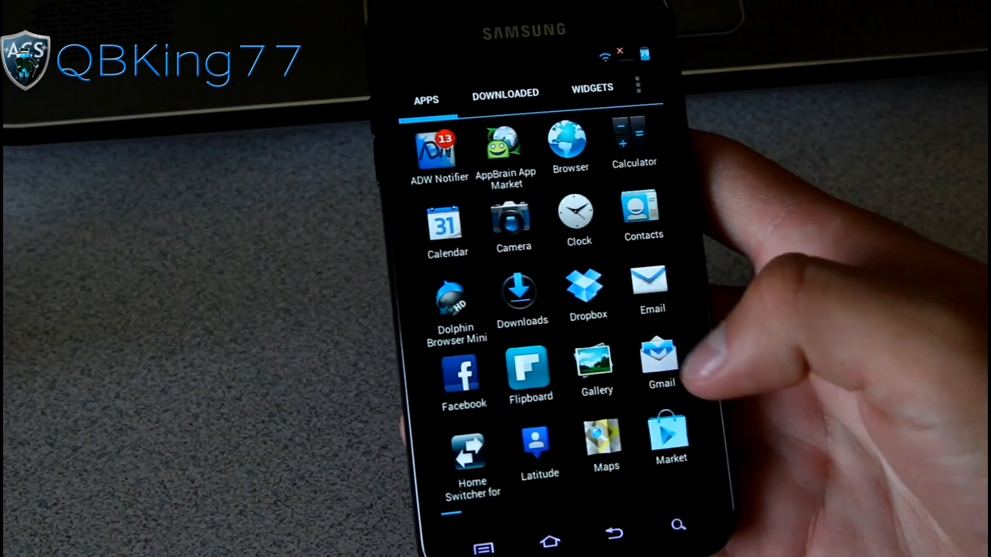
- Launch Dolphin Browser Mini, accept its license and finish the setup wizard with the gesture entry hidden
{"action": "left_click", "coordinate": [452, 298]}
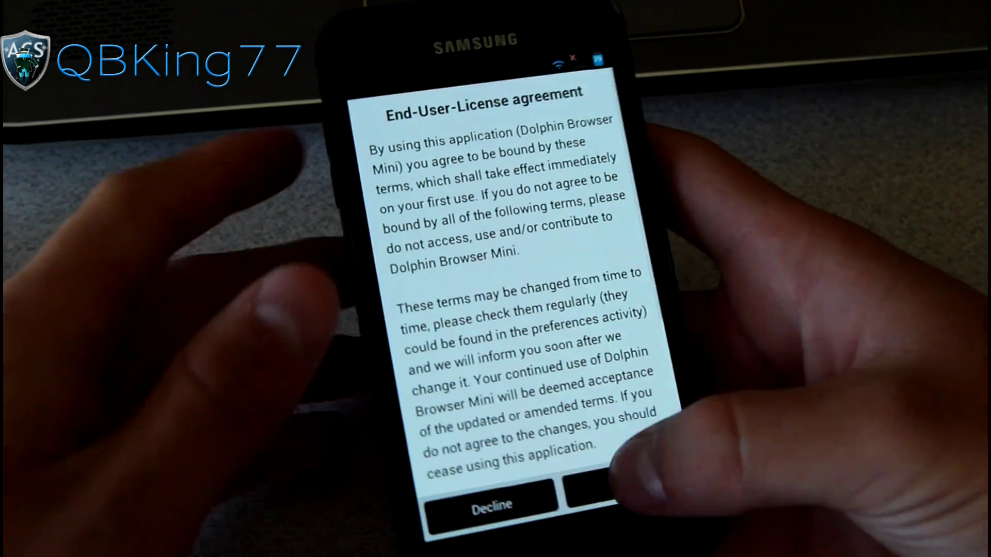
{"action": "left_click", "coordinate": [592, 492]}
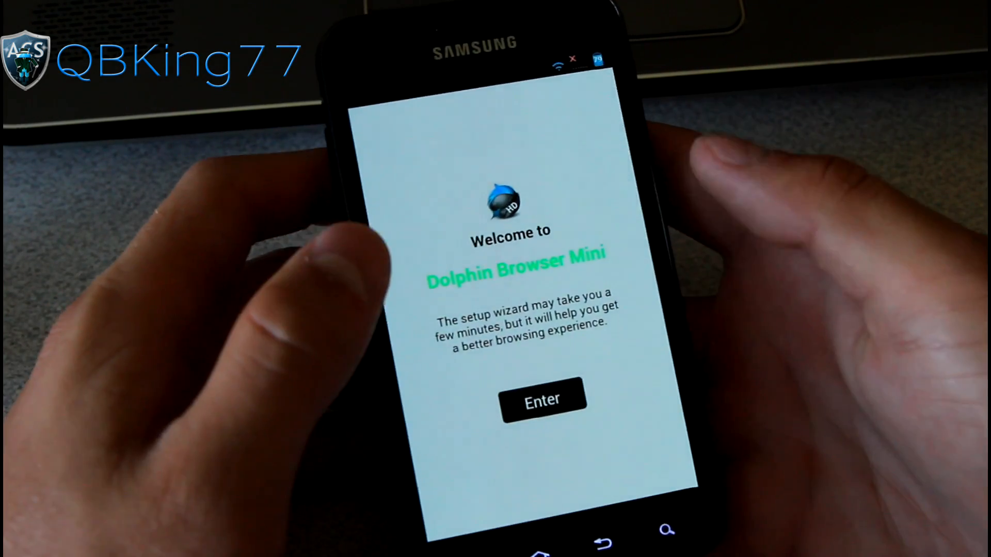
{"action": "left_click", "coordinate": [542, 385]}
{"action": "left_click", "coordinate": [414, 345]}
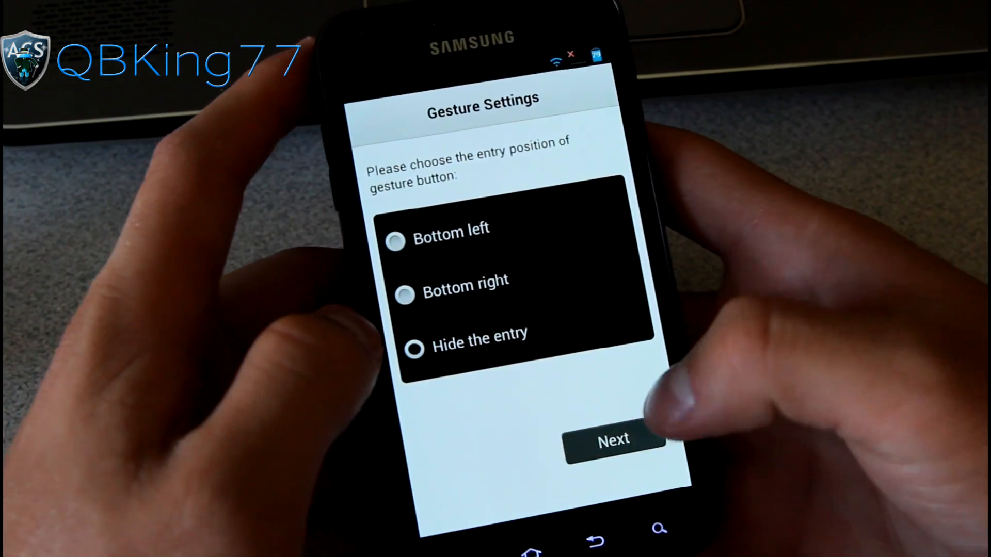
{"action": "left_click", "coordinate": [615, 437]}
{"action": "left_click", "coordinate": [611, 445]}
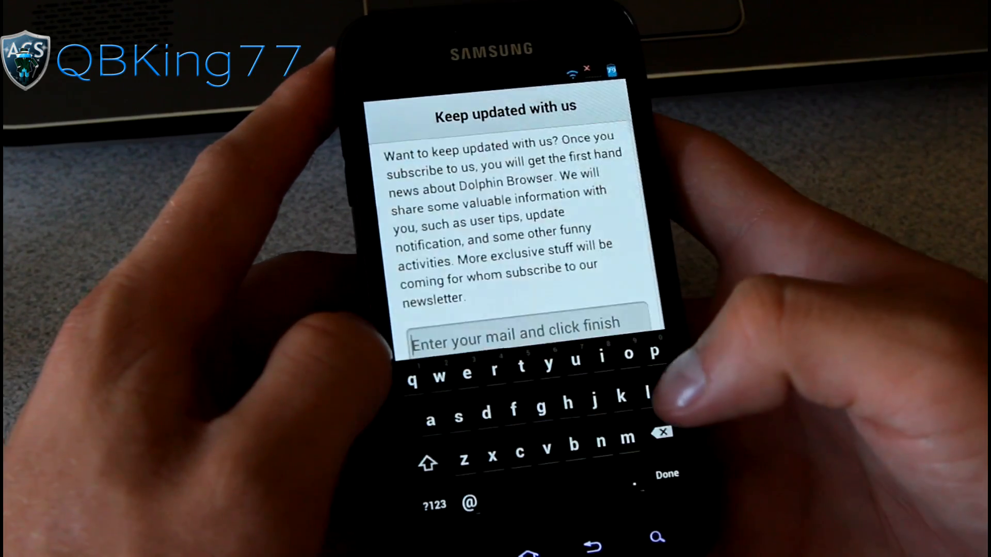
{"action": "left_click", "coordinate": [457, 290]}
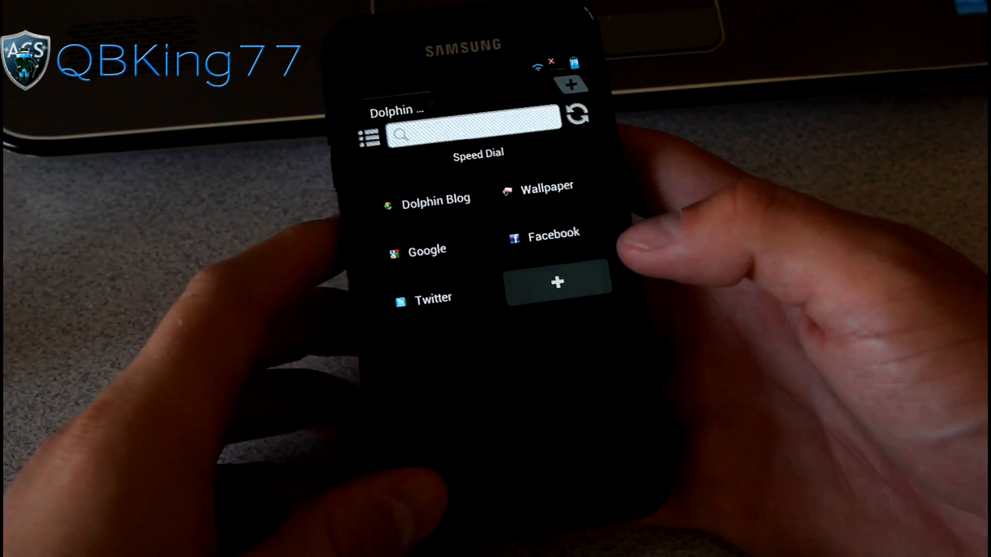
- Load Google from the speed dial, then exit the browser and confirm quitting
{"action": "left_click", "coordinate": [423, 248]}
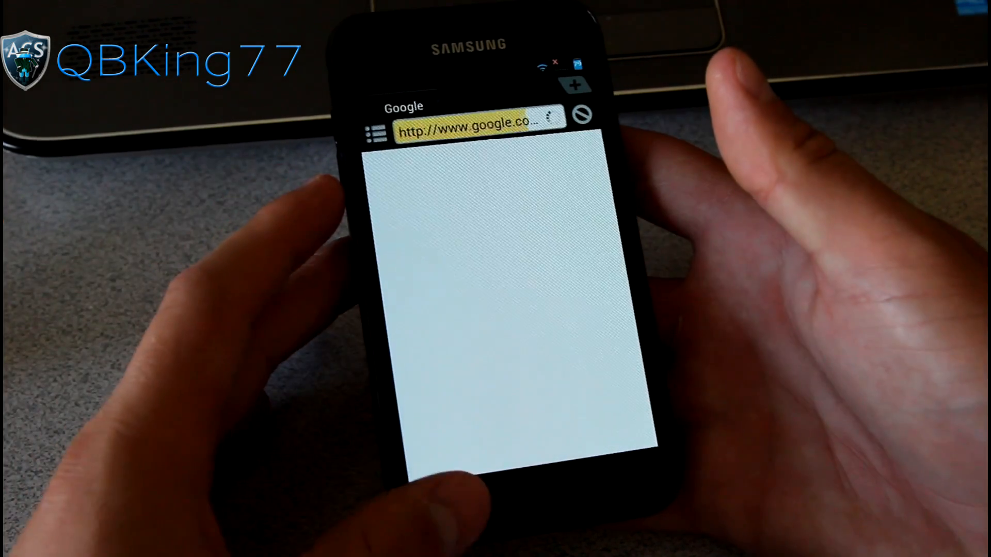
{"action": "left_click", "coordinate": [450, 508]}
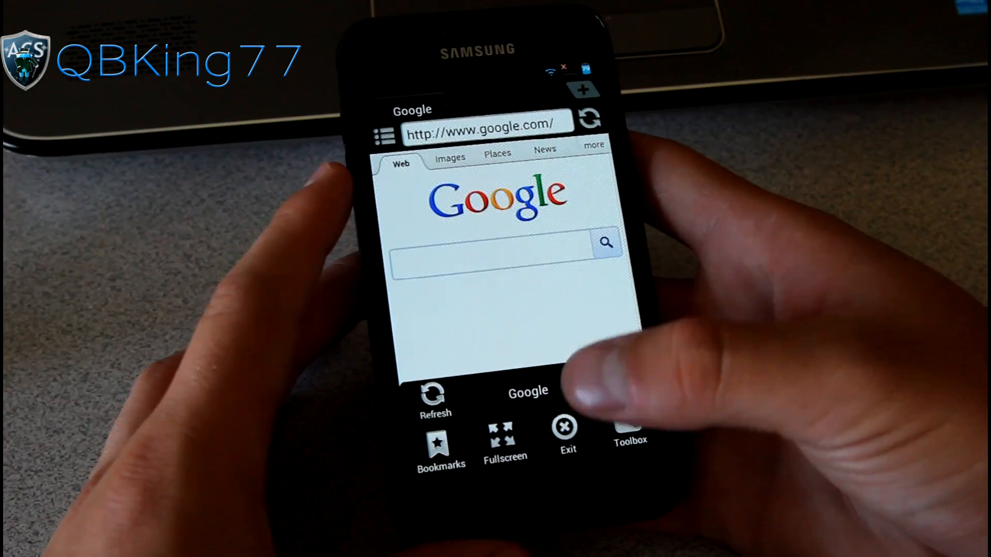
{"action": "left_click", "coordinate": [566, 432]}
{"action": "left_click", "coordinate": [496, 403]}
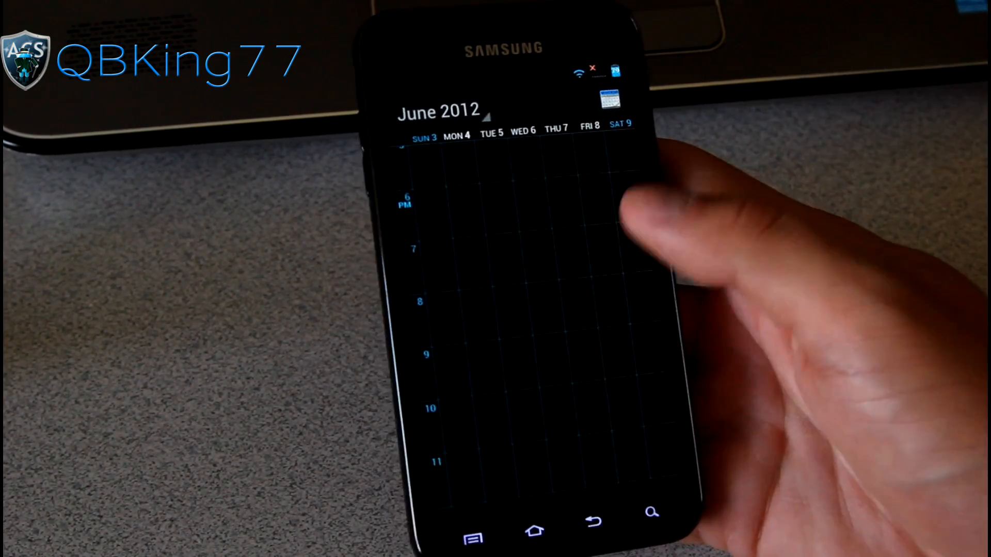
{"action": "scroll", "coordinate": [504, 310], "scroll_direction": "up", "scroll_amount": 10}
- Try the themed Calculator briefly, return to the apps and switch the screen off
{"action": "left_click", "coordinate": [455, 315]}
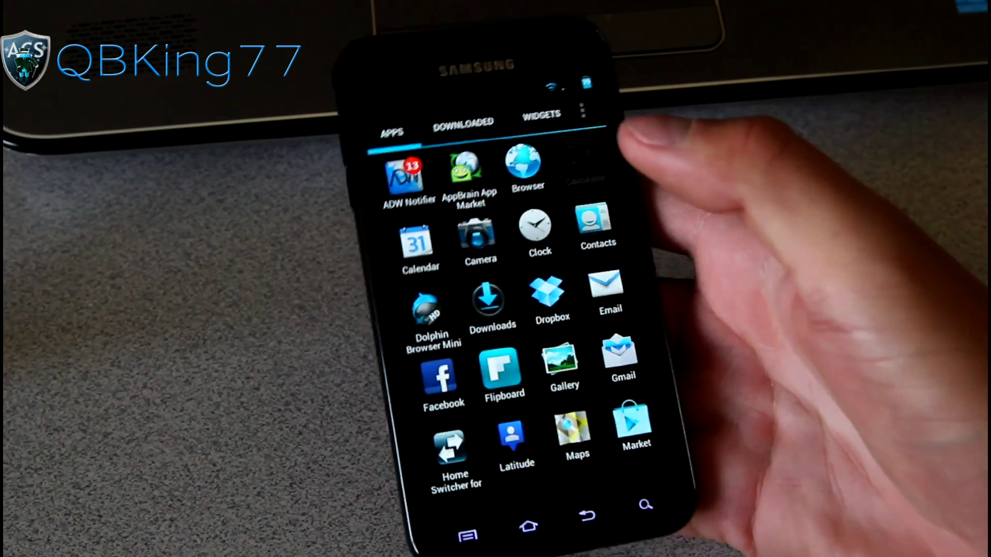
{"action": "left_click", "coordinate": [590, 136]}
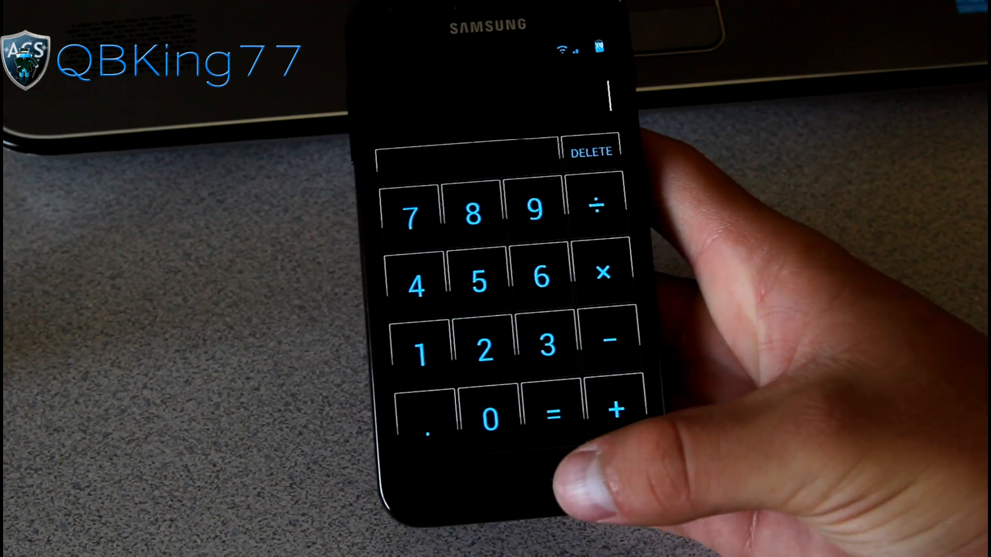
{"action": "left_click", "coordinate": [566, 494]}
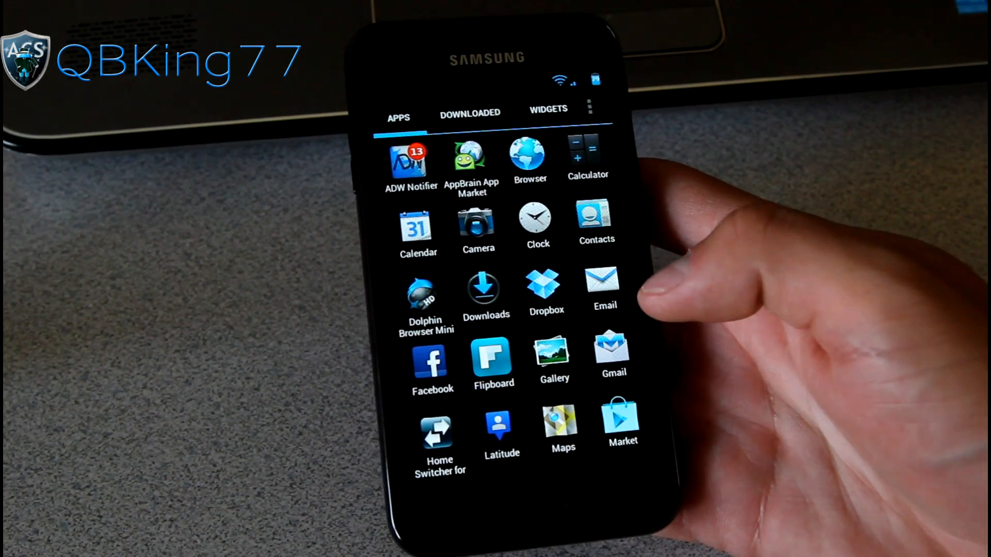
{"action": "left_click", "coordinate": [647, 175]}
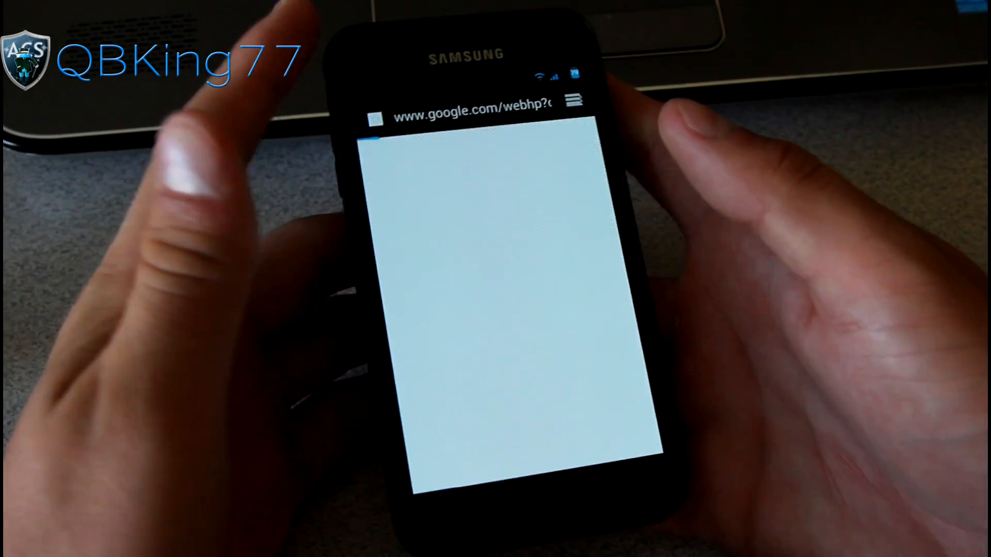
{"action": "scroll", "coordinate": [492, 302], "scroll_direction": "up", "scroll_amount": 3}
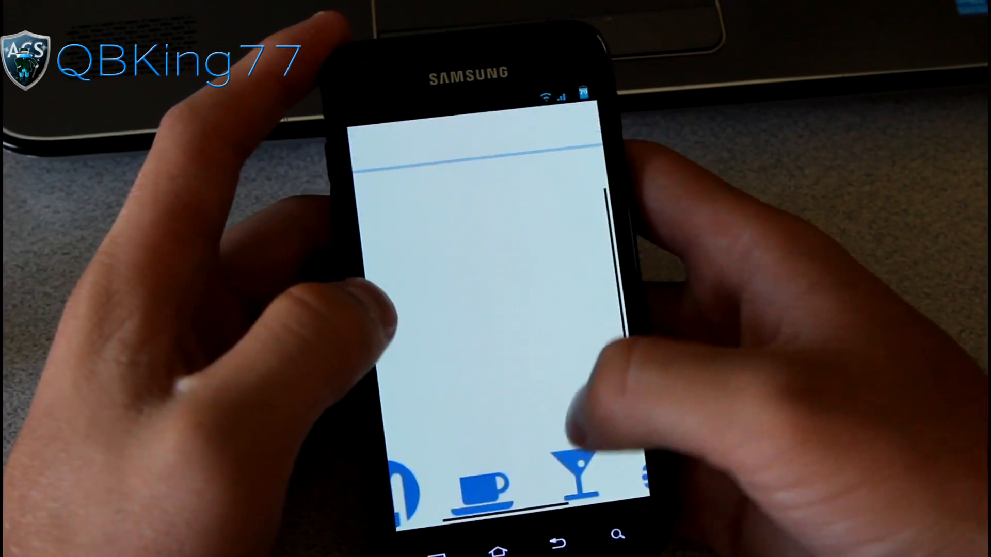
{"action": "scroll", "coordinate": [492, 302], "scroll_direction": "down", "scroll_amount": 3}
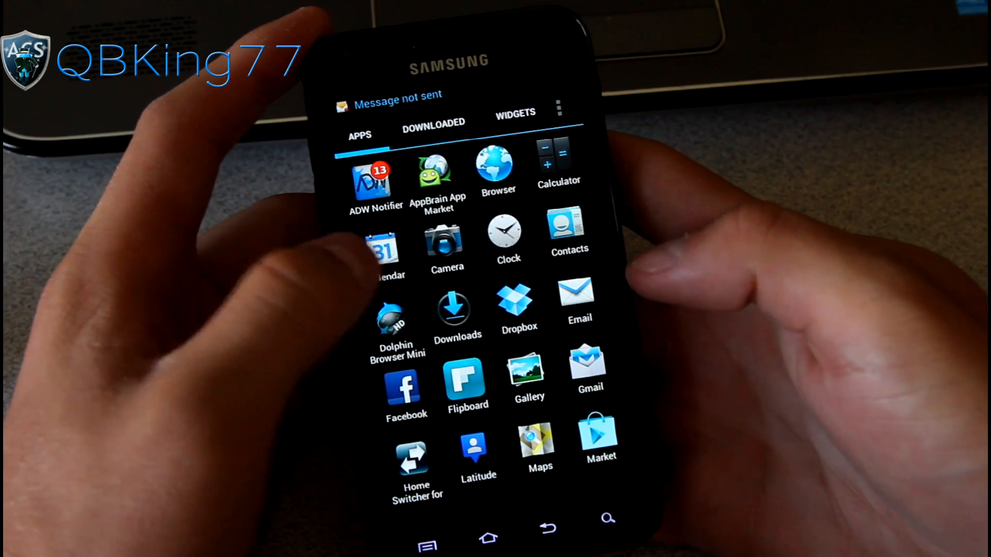